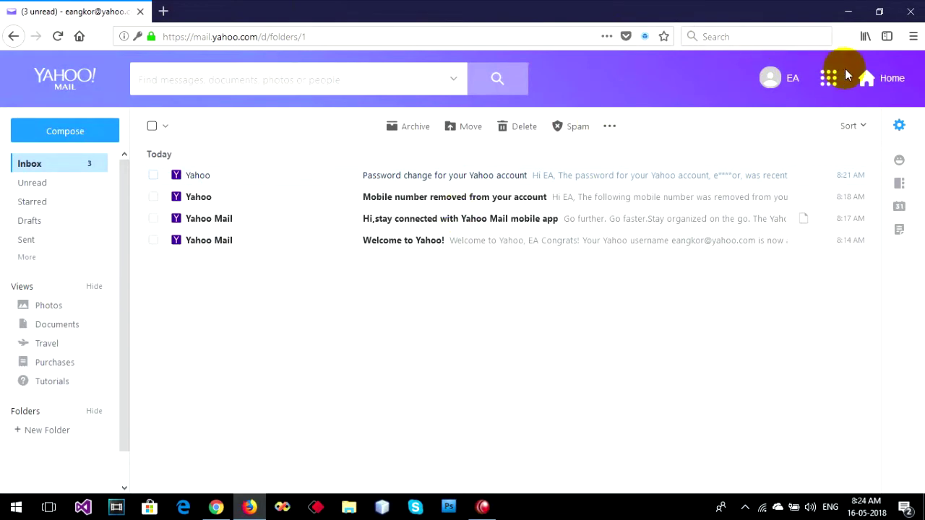
Step: Open the full Yahoo Mail settings from the gear panel's More Settings and go to Writing emails
left_click(900, 127)
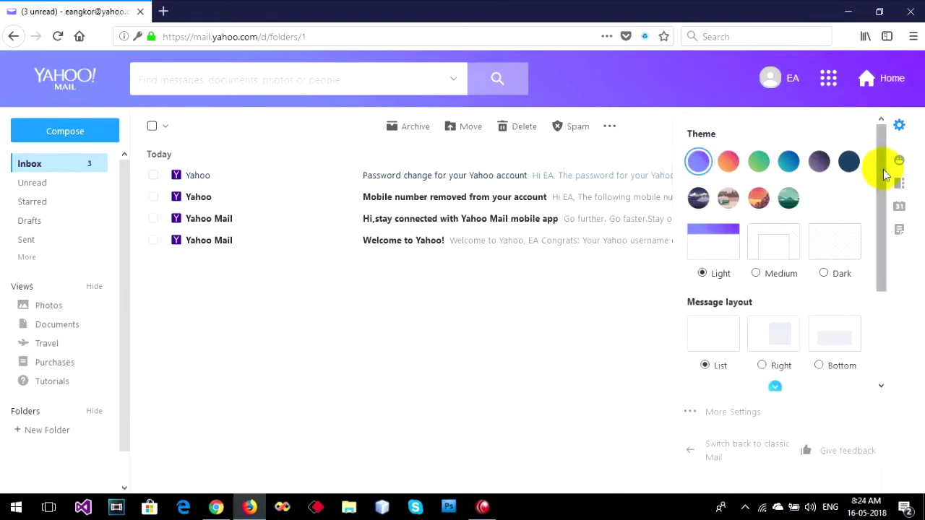
scroll(883, 186, "down", 1)
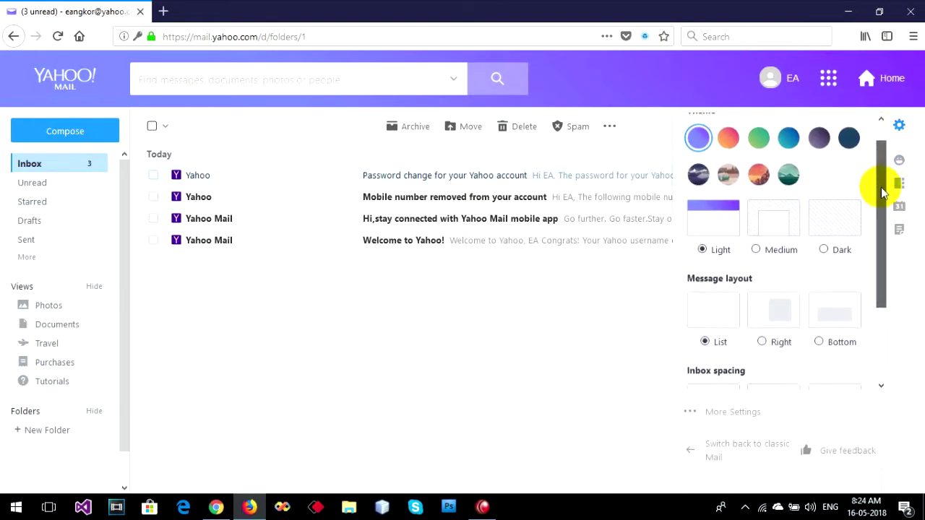
scroll(883, 203, "down", 3)
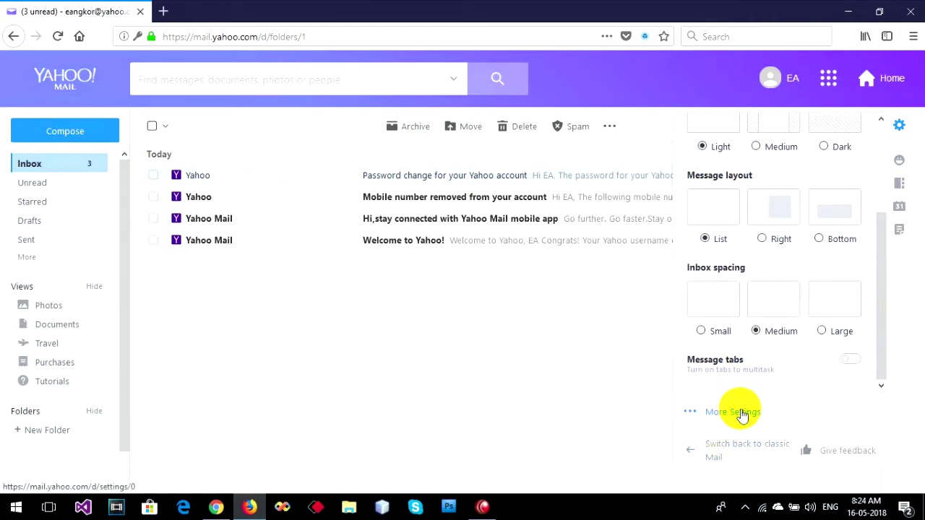
left_click(735, 413)
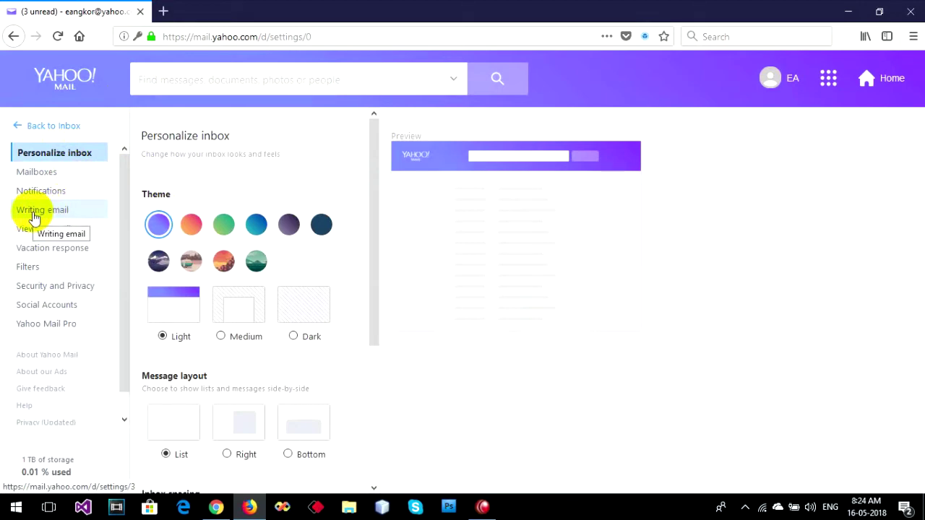
left_click(34, 218)
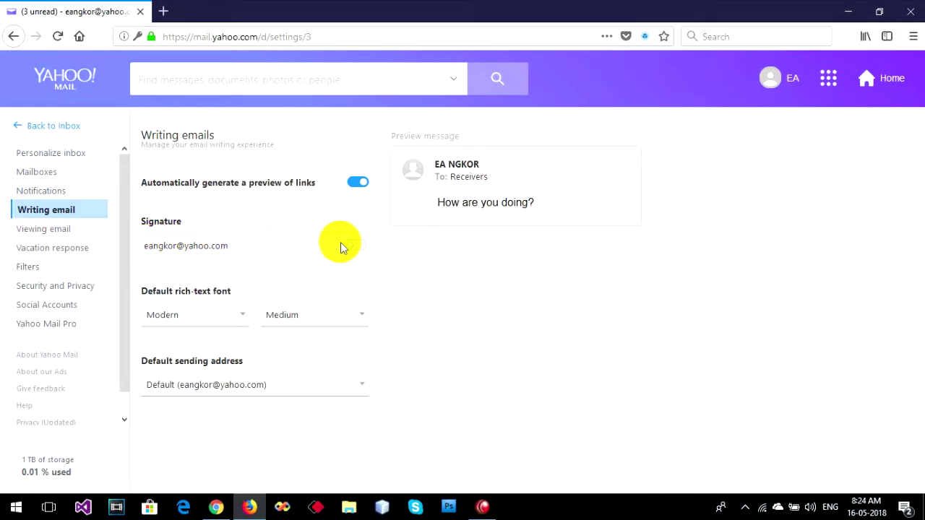
Step: Turn on the email signature and place the cursor in the signature editor
left_click(364, 247)
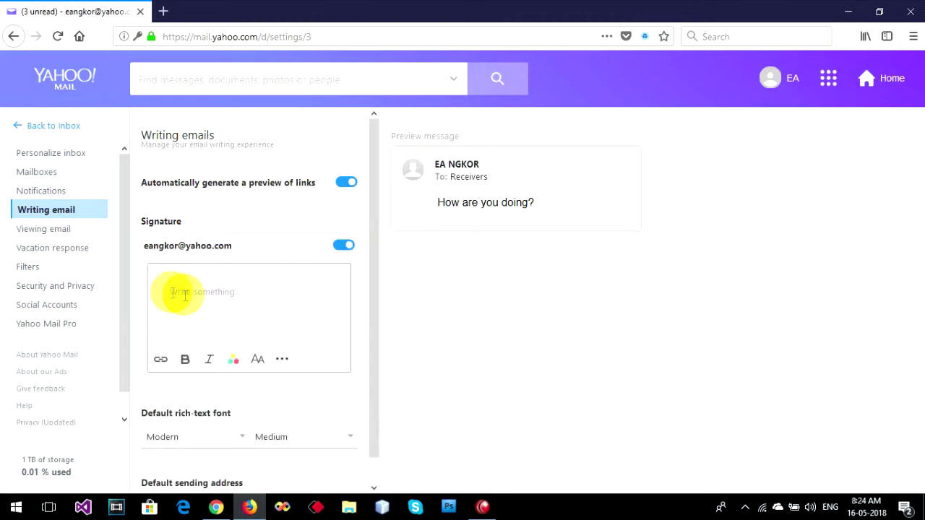
left_click(180, 292)
scroll(349, 249, "down", 1)
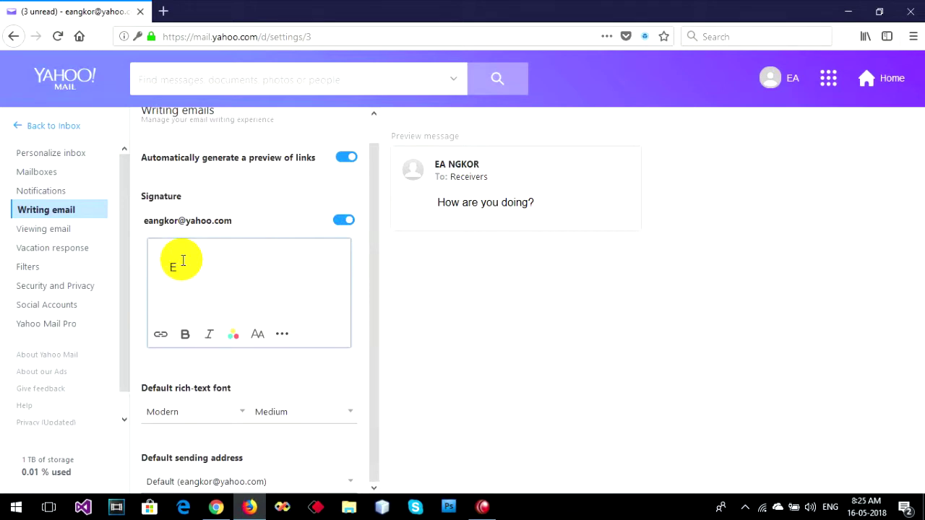
Step: Type the owner's name, then a 'Youtube Channel Website' line with the YouTube channel link
type("ANGKOR")
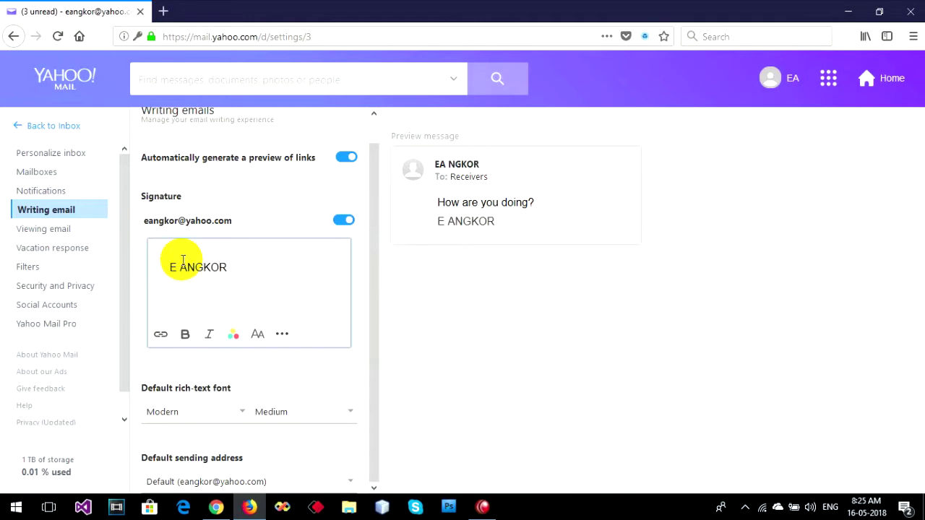
key("Return")
type("out")
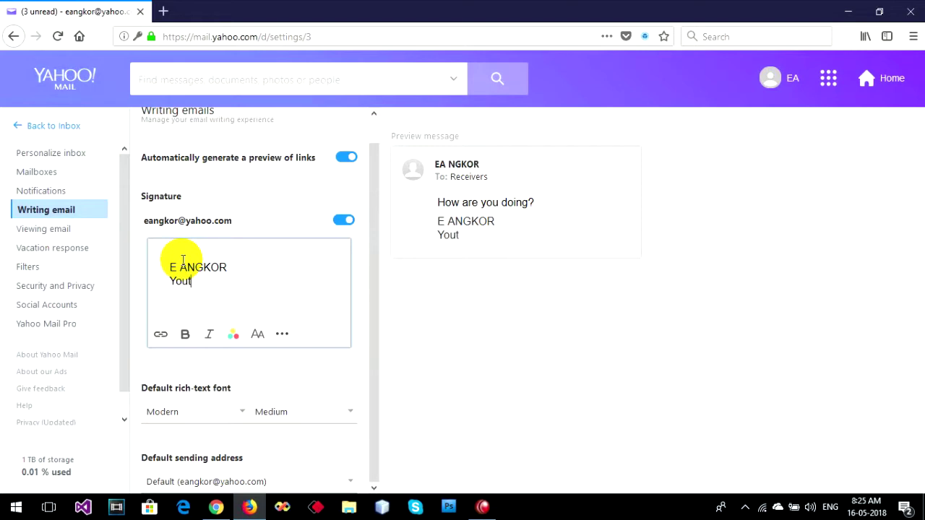
type("ube Channel ")
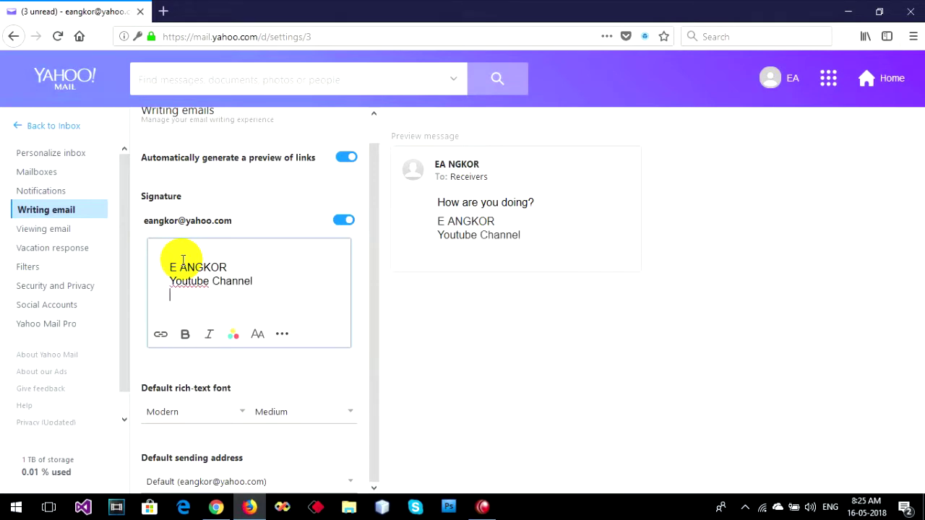
type("Wes")
key("BackSpace")
type("bsa")
key("BackSpace")
type("it : ")
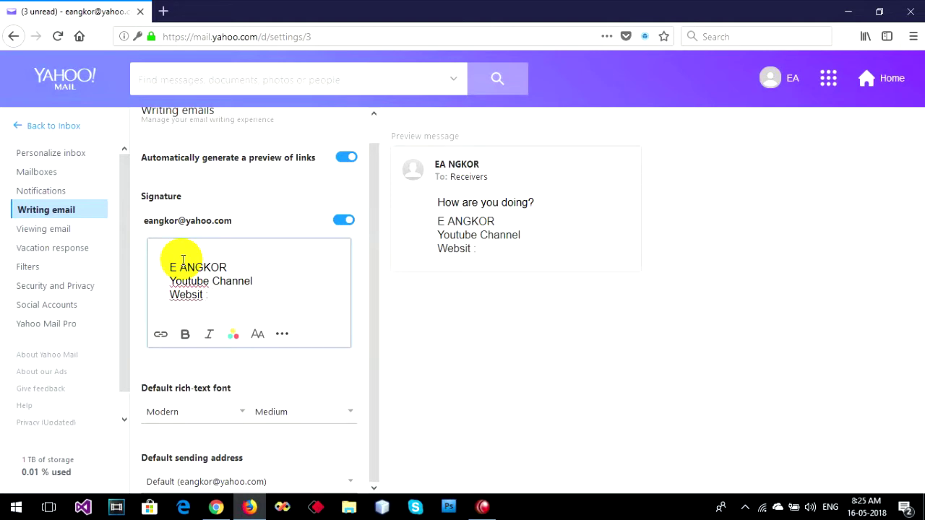
type("youtube.co")
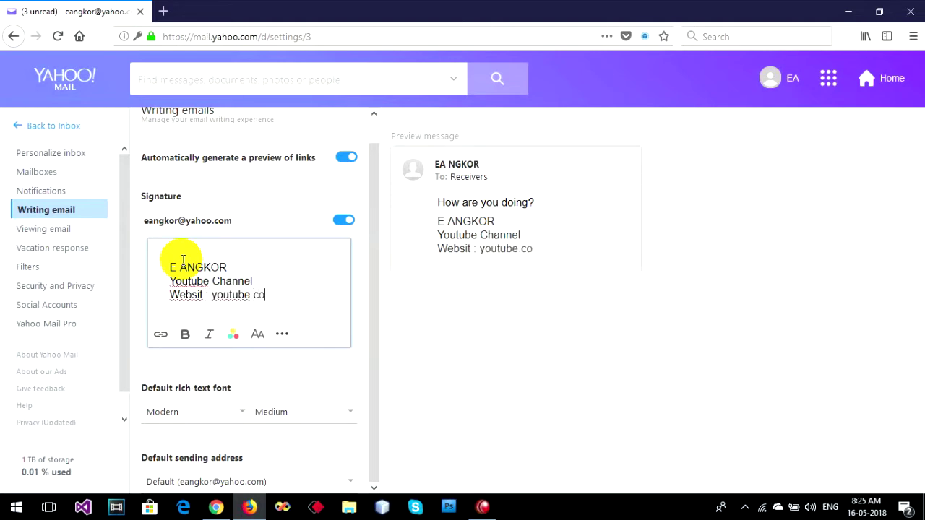
type("m/eangkor")
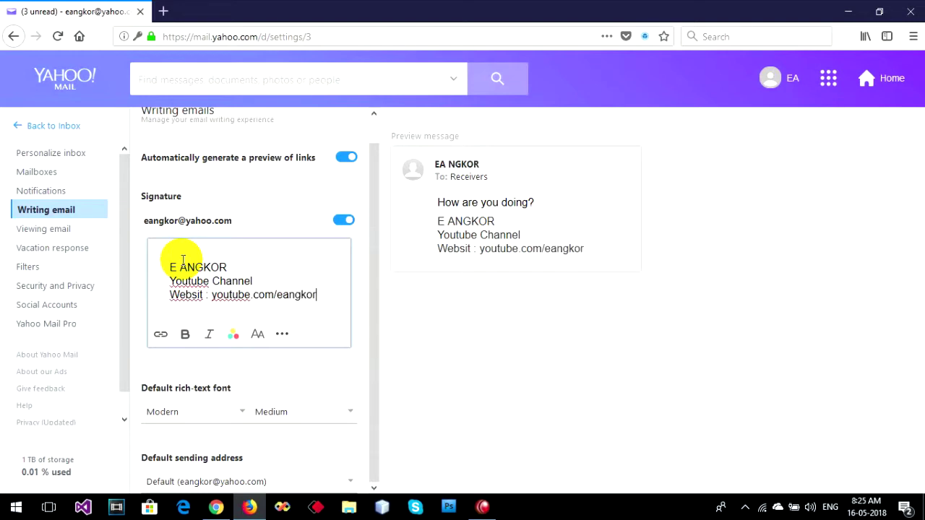
Step: Add an 'Address:' line below with the Facebook page link
key("Return")
type("Address")
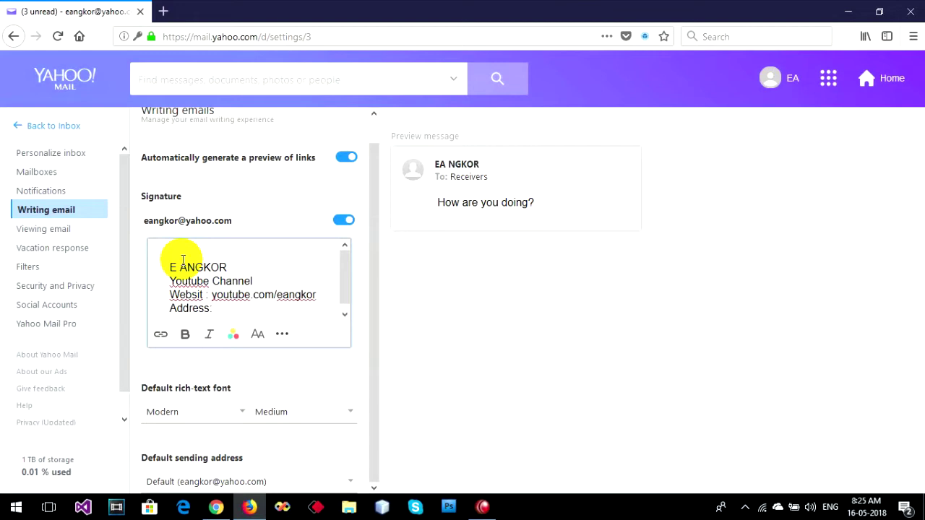
type(": you")
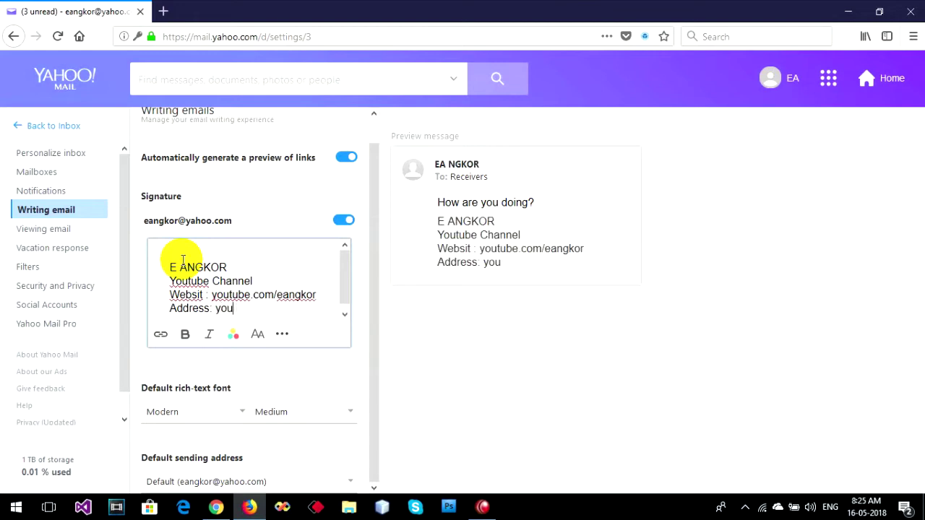
type("tube")
key("BackSpace")
key("BackSpace")
key("BackSpace")
key("BackSpace")
key("BackSpace")
key("BackSpace")
key("BackSpace")
type("facebook.com")
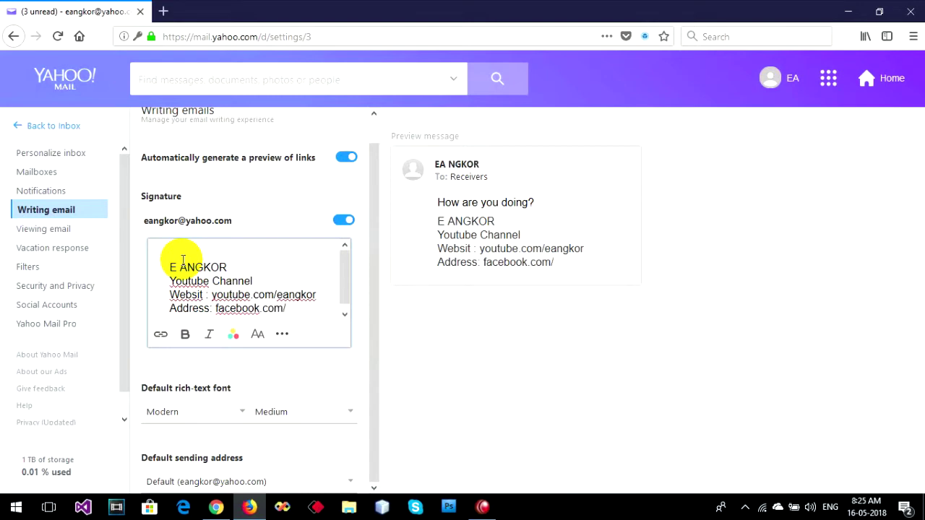
type("/eangkora")
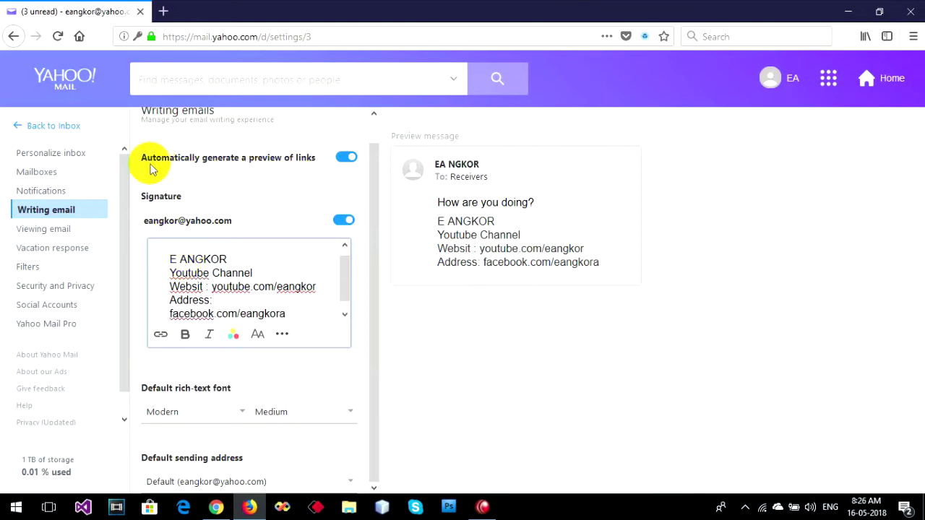
Step: Add a blank line above the signature name and make the name bold
left_click(170, 262)
key("Return")
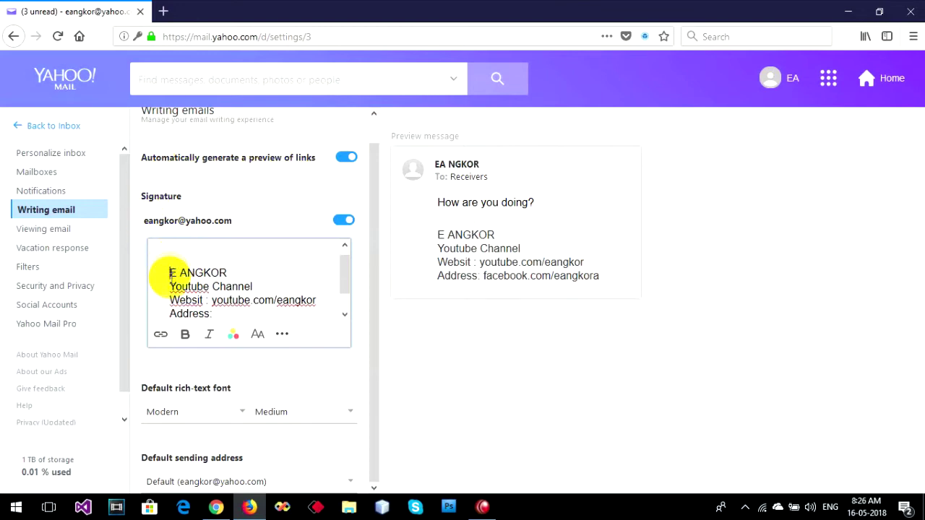
left_click_drag(170, 278, 227, 289)
left_click(207, 275)
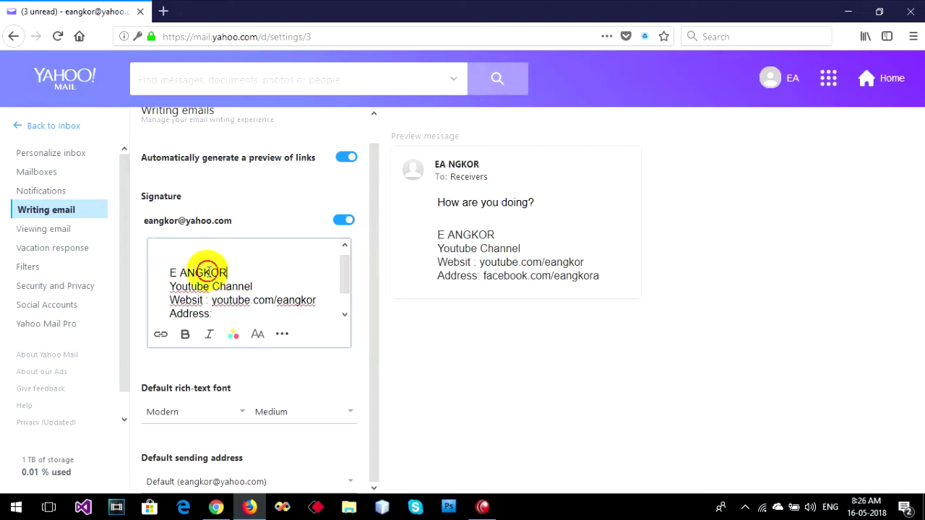
left_click_drag(172, 280, 232, 274)
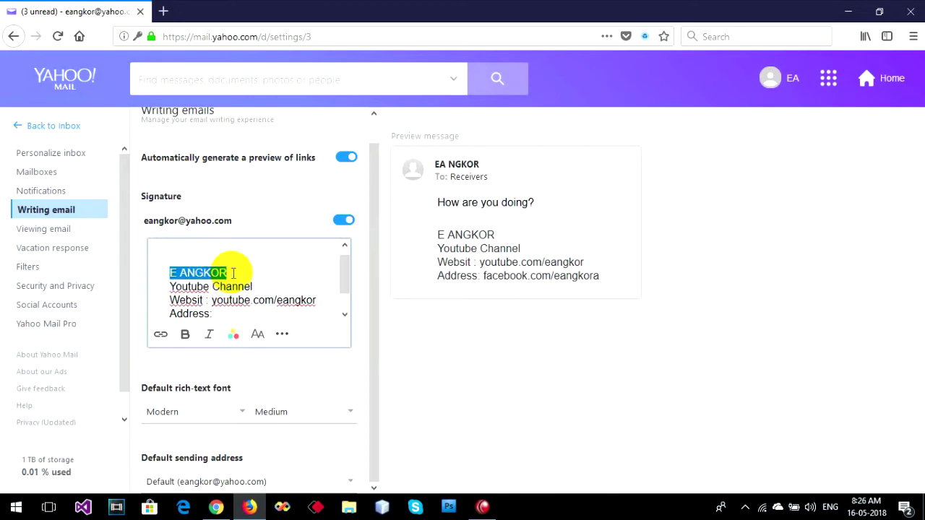
left_click(185, 335)
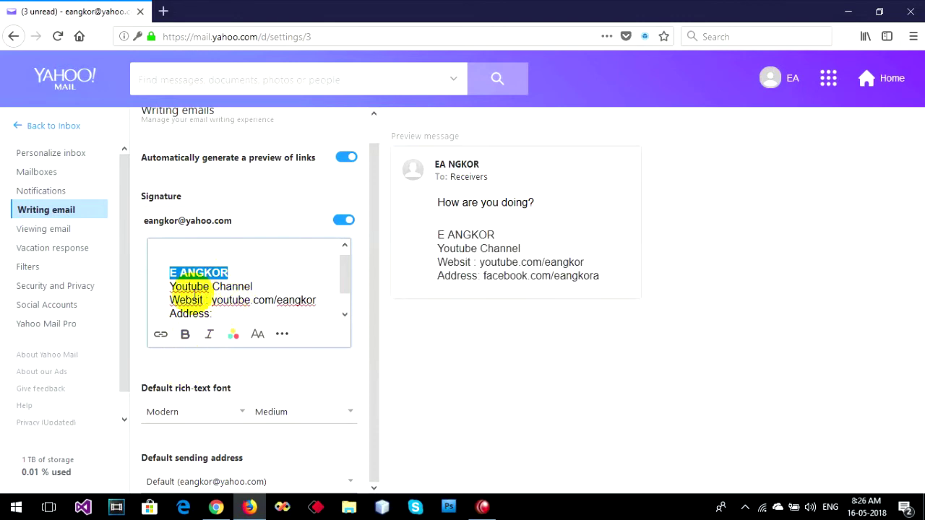
left_click(181, 289)
Step: Colour the YouTube and Facebook lines below the name grey, after trying red and dark red
mouse_move(167, 286)
left_mouse_down()
mouse_move(309, 301)
mouse_move(340, 330)
left_mouse_up()
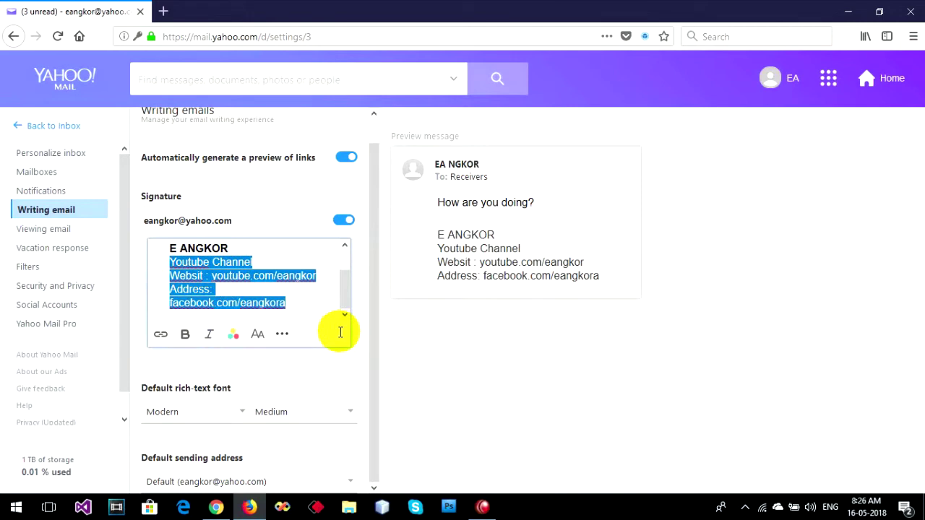
left_click(233, 334)
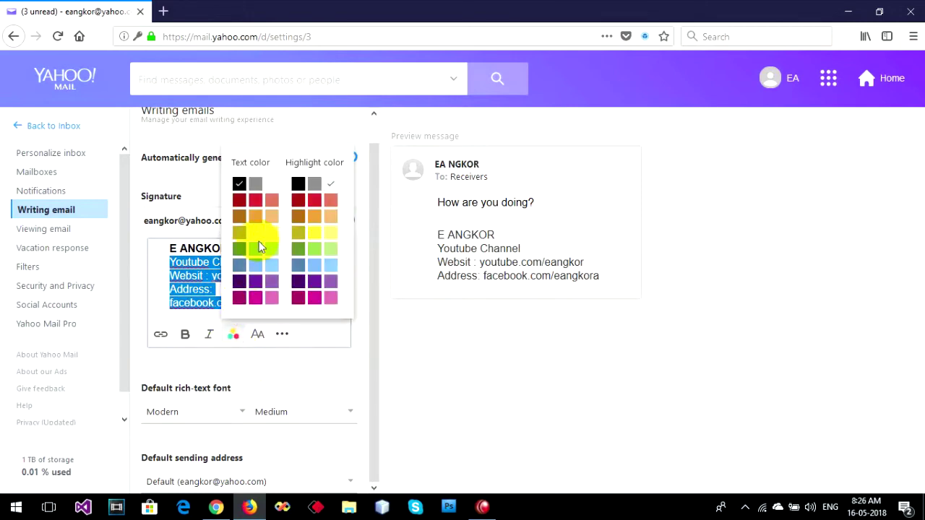
left_click(255, 200)
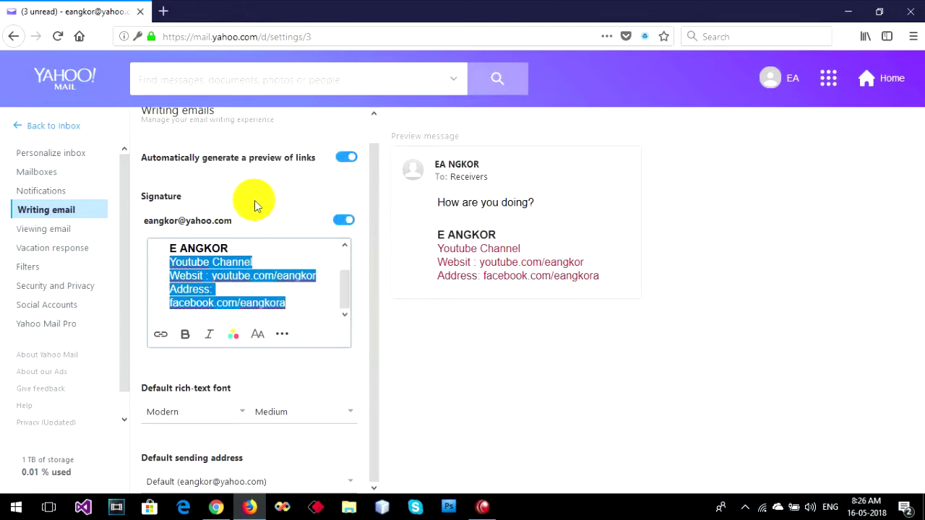
left_click(232, 334)
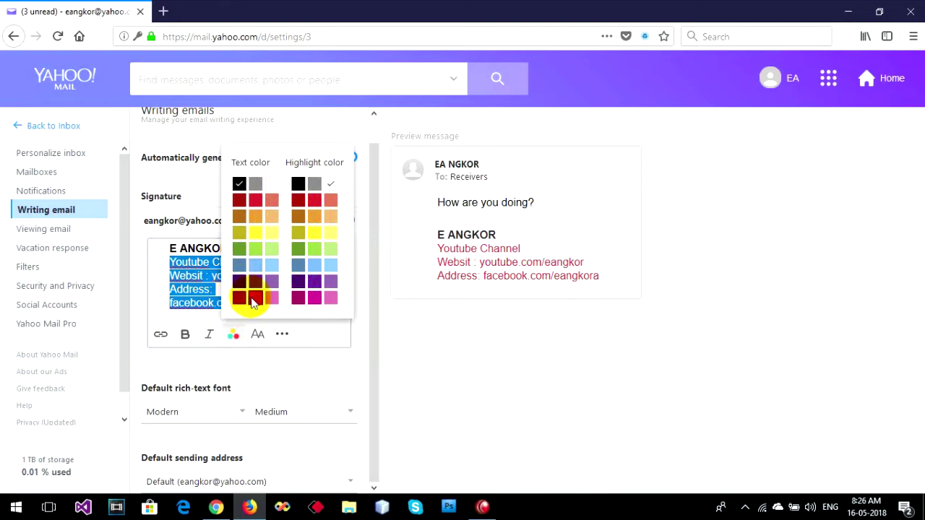
left_click(239, 303)
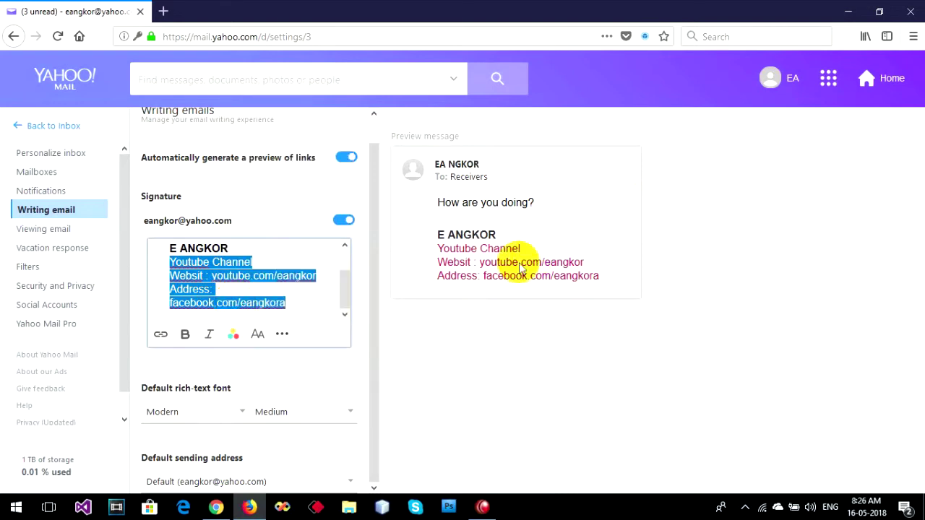
left_click(232, 333)
left_click(239, 264)
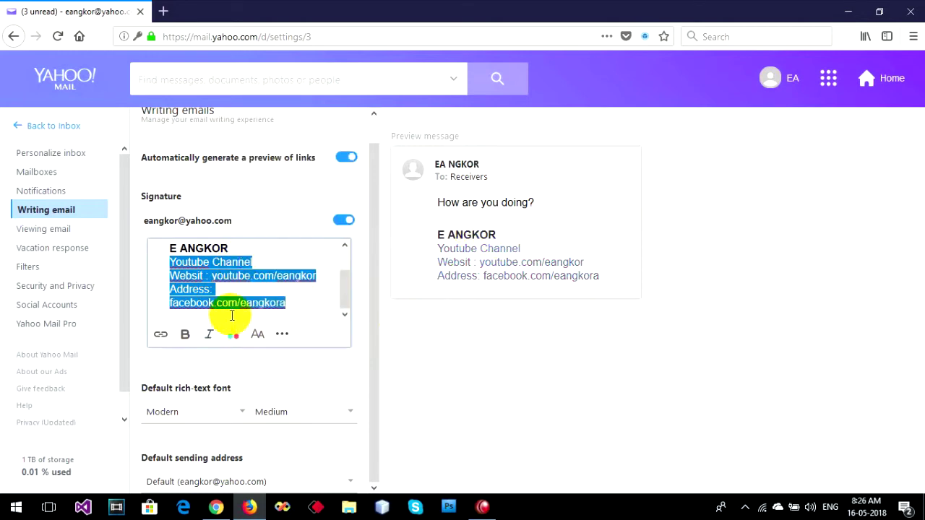
left_click(300, 304)
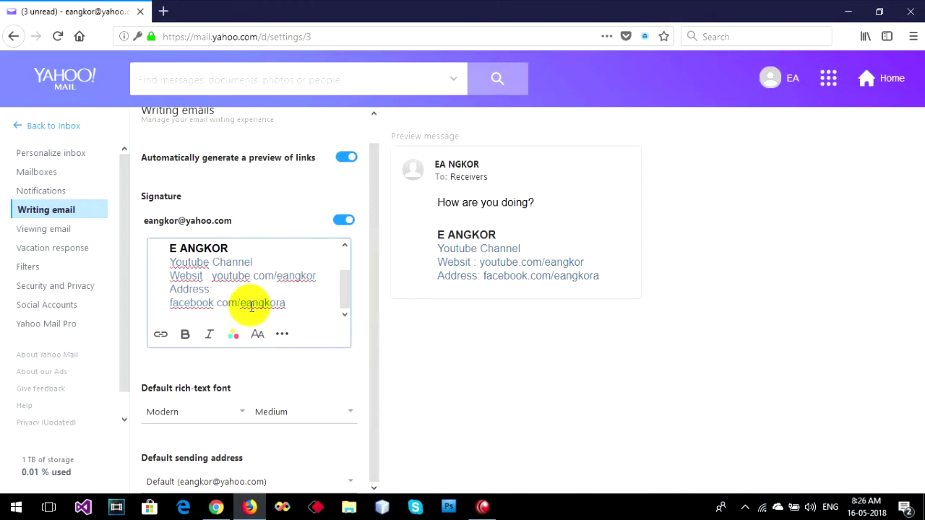
scroll(249, 307, "up", 1)
scroll(252, 306, "down", 1)
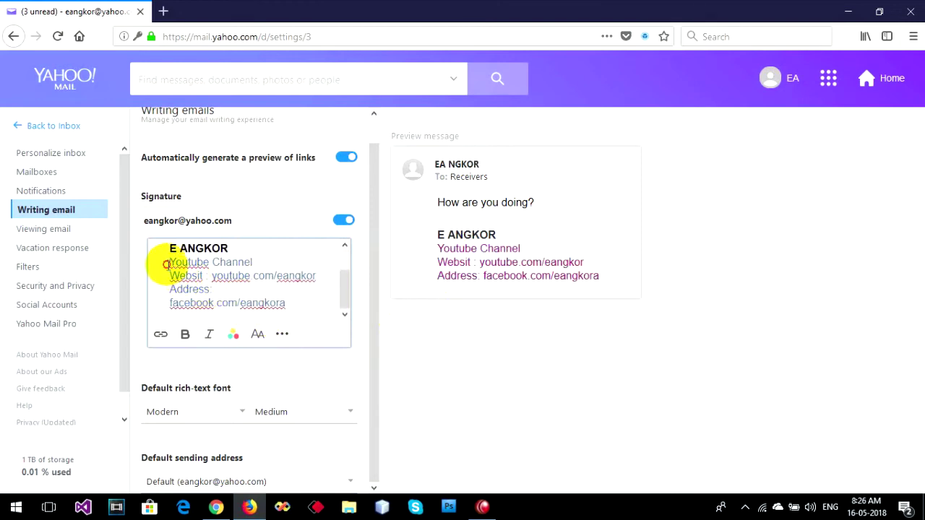
mouse_move(167, 263)
left_mouse_down()
mouse_move(254, 285)
mouse_move(310, 313)
left_mouse_up()
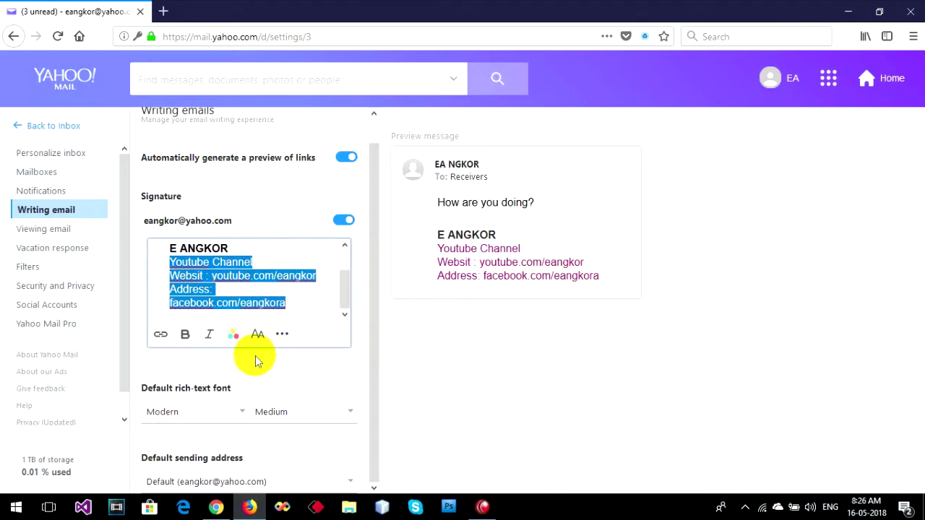
Step: Make the selected link lines italic and set them to the Small font size
left_click(208, 337)
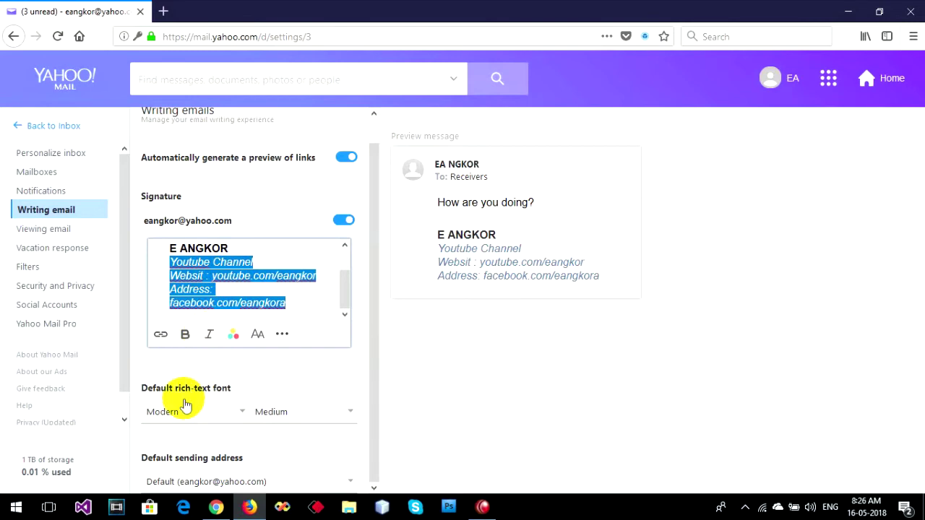
left_click(257, 336)
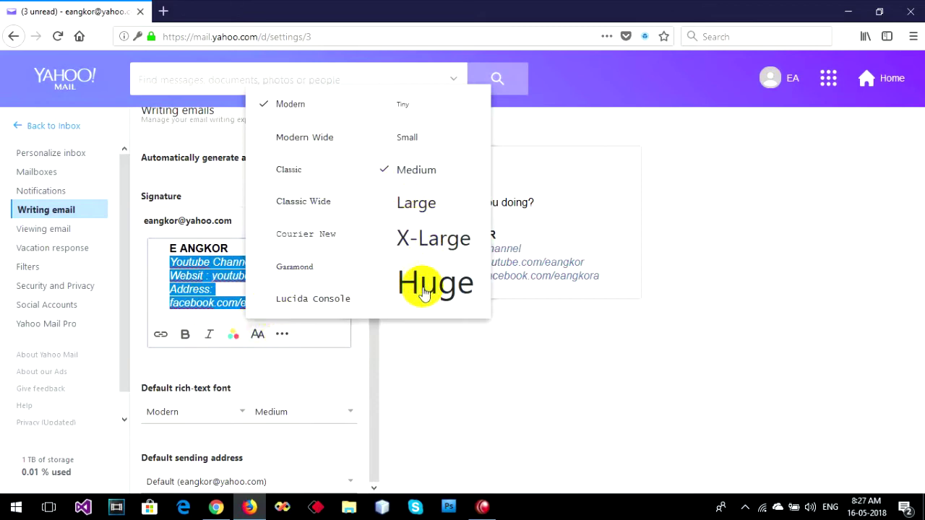
left_click(406, 138)
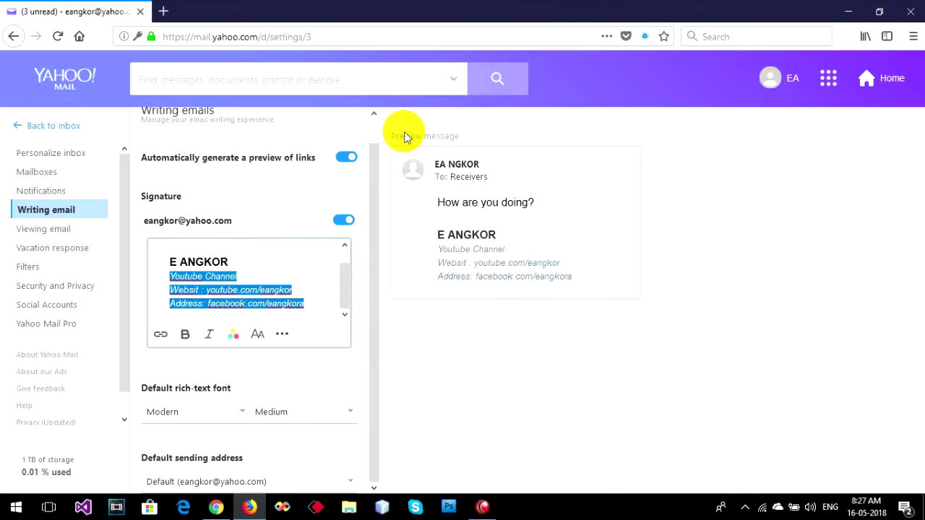
left_click(281, 334)
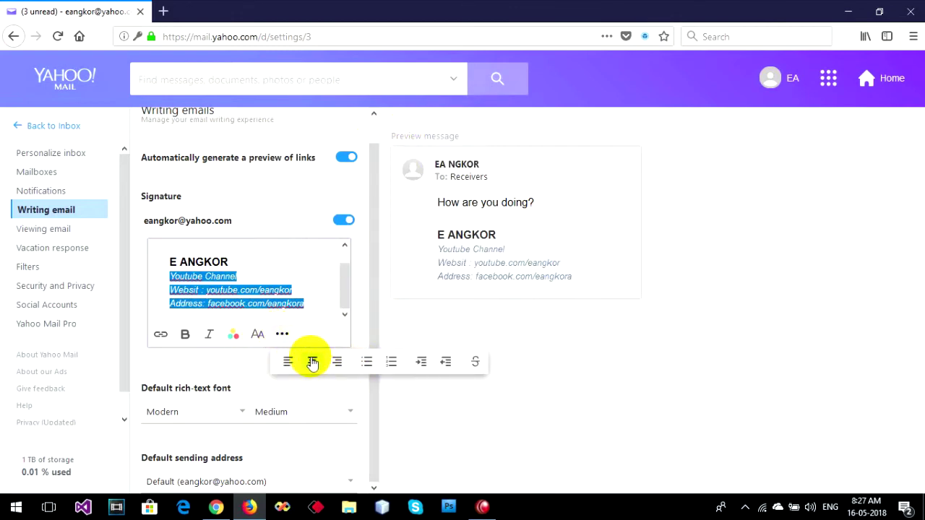
left_click(311, 361)
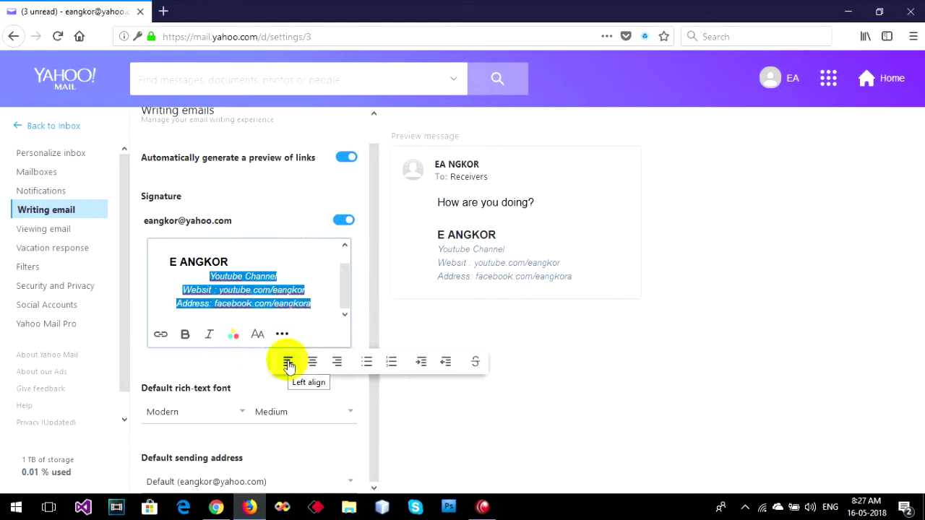
left_click(289, 363)
left_click(337, 362)
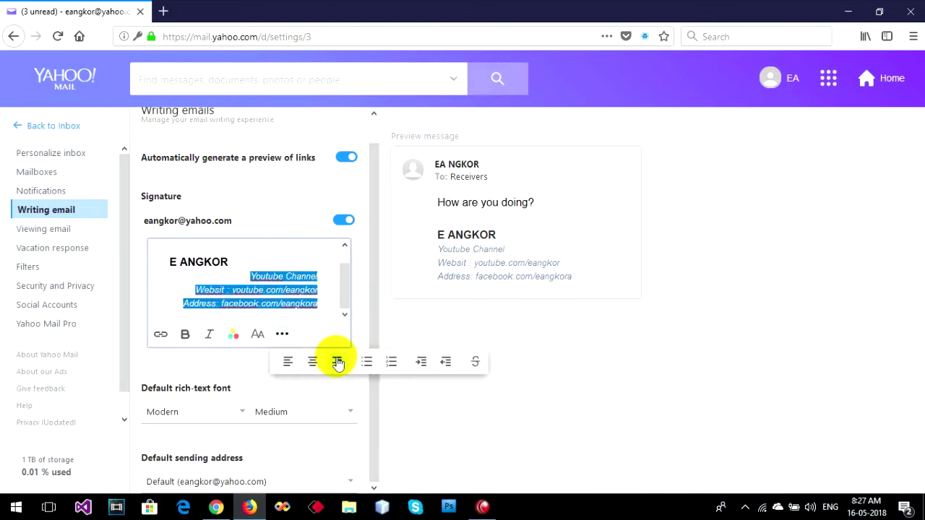
left_click(289, 363)
left_click(258, 273)
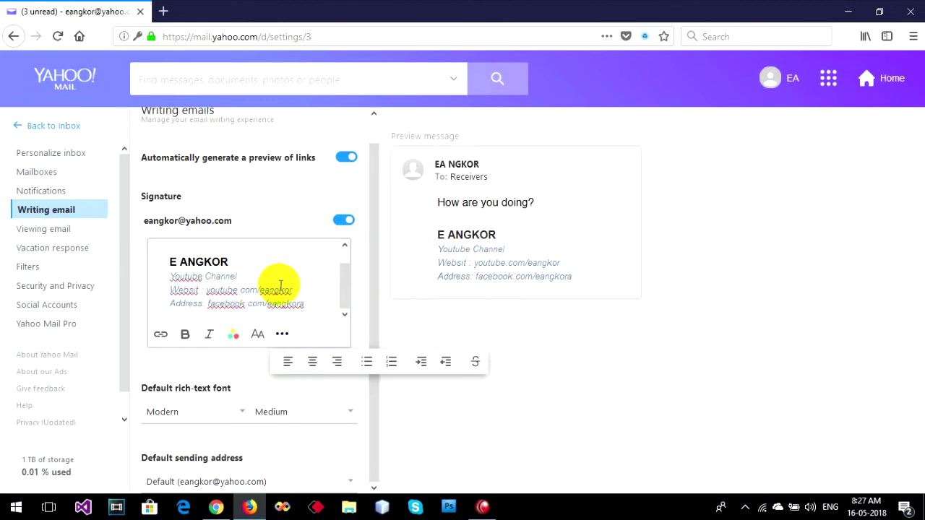
left_click(281, 334)
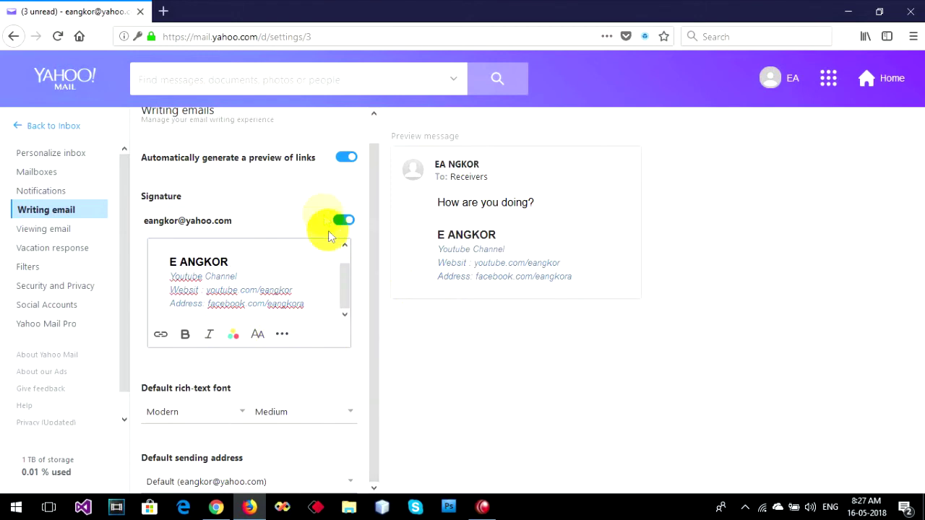
scroll(383, 282, "up", 1)
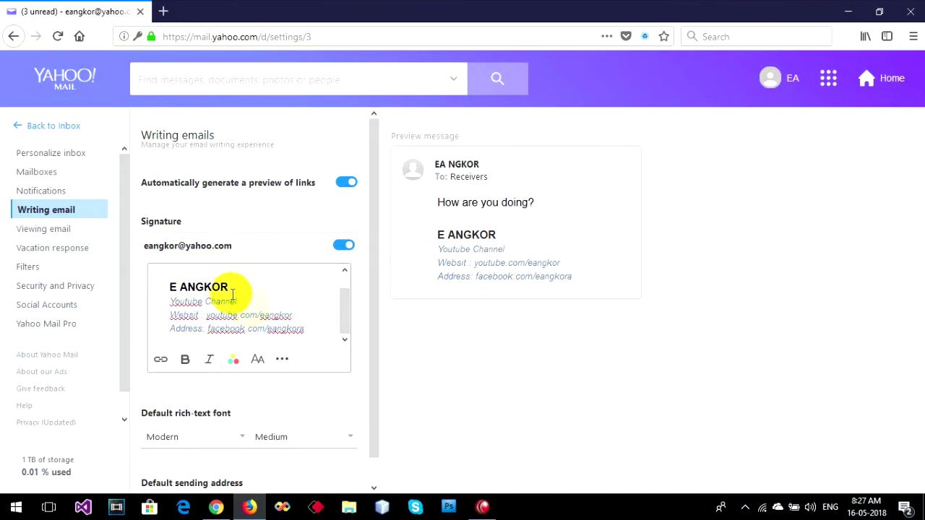
scroll(230, 293, "down", 1)
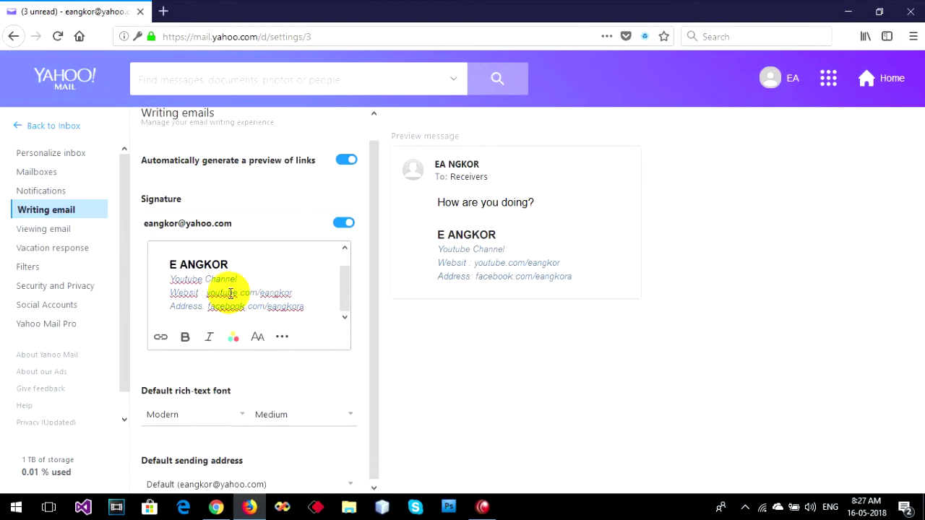
scroll(244, 144, "up", 1)
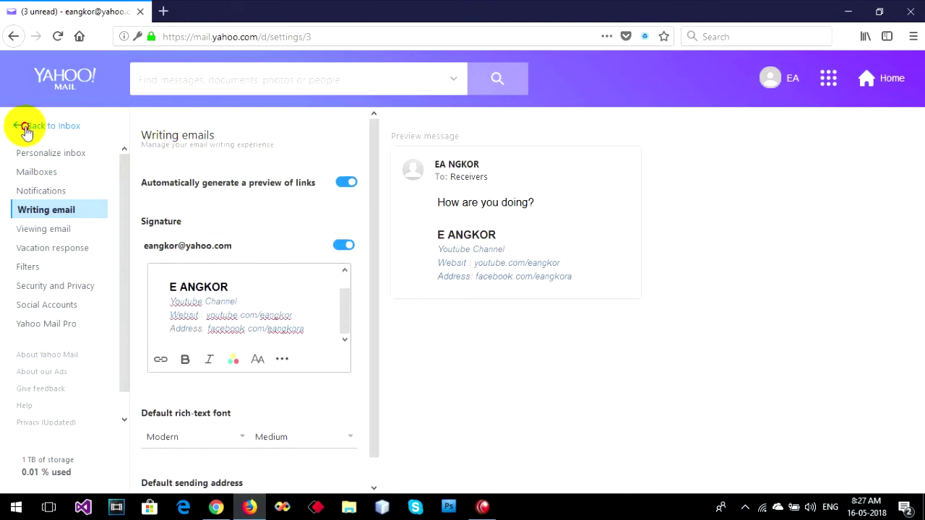
left_click(26, 129)
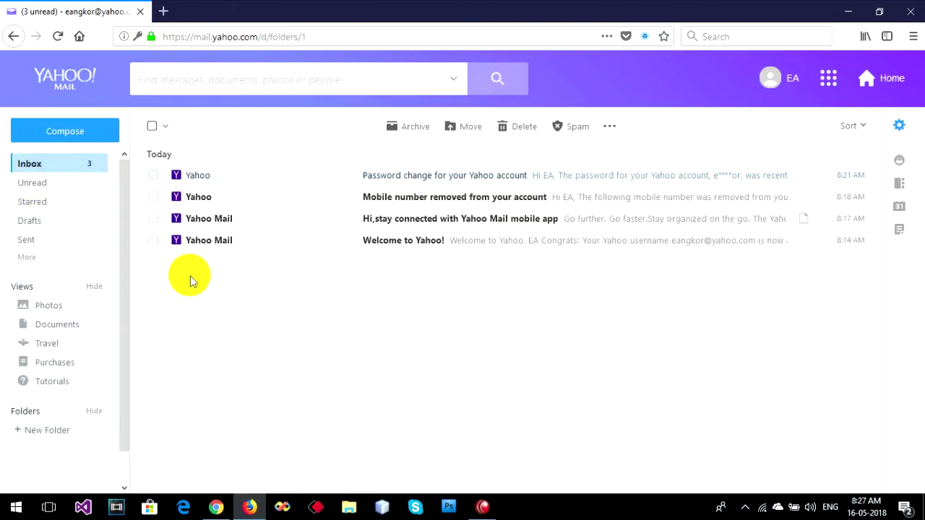
Step: Go back to the inbox and start a new message showing the signature
left_click(90, 164)
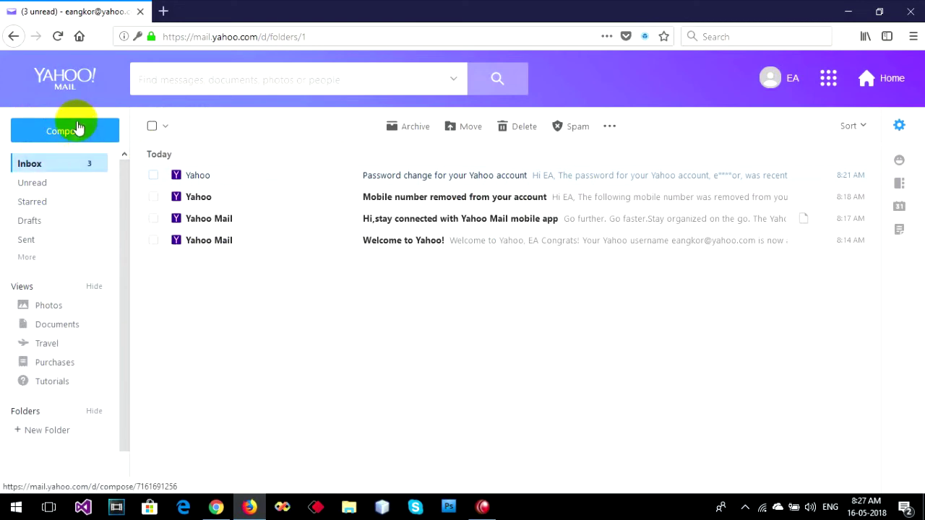
left_click(54, 136)
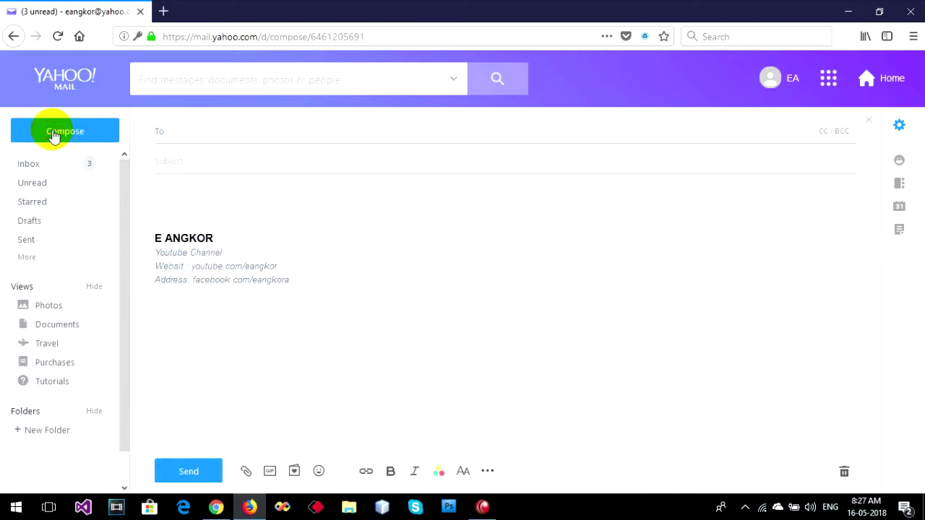
mouse_move(155, 244)
left_mouse_down()
mouse_move(202, 244)
mouse_move(301, 287)
mouse_move(141, 231)
left_mouse_up()
left_click(323, 286)
left_click(187, 212)
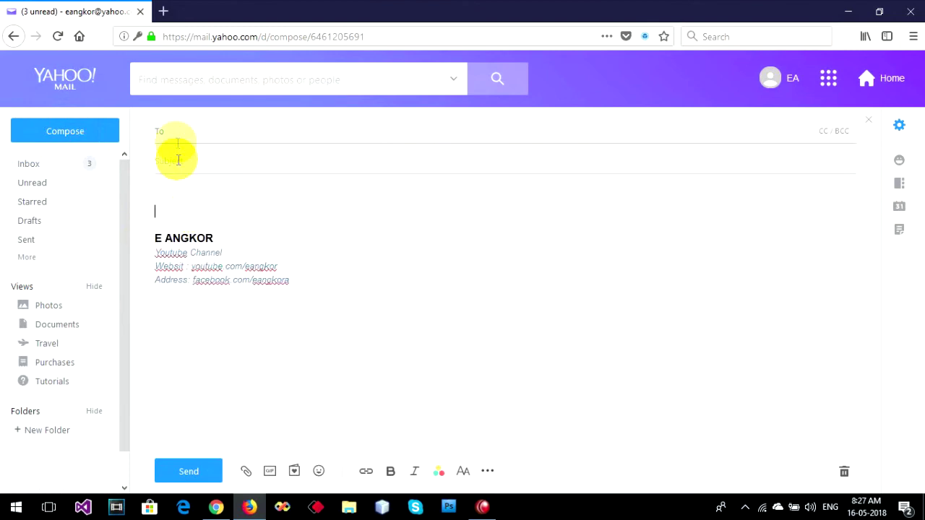
Step: Enter a recipient, subject 'Test' and body text 'T' above the signature
left_click(177, 131)
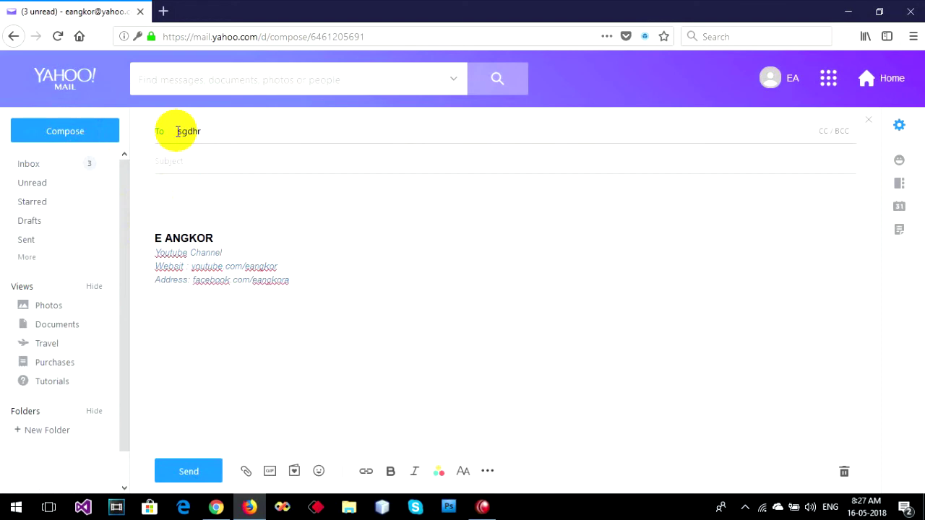
left_click(202, 163)
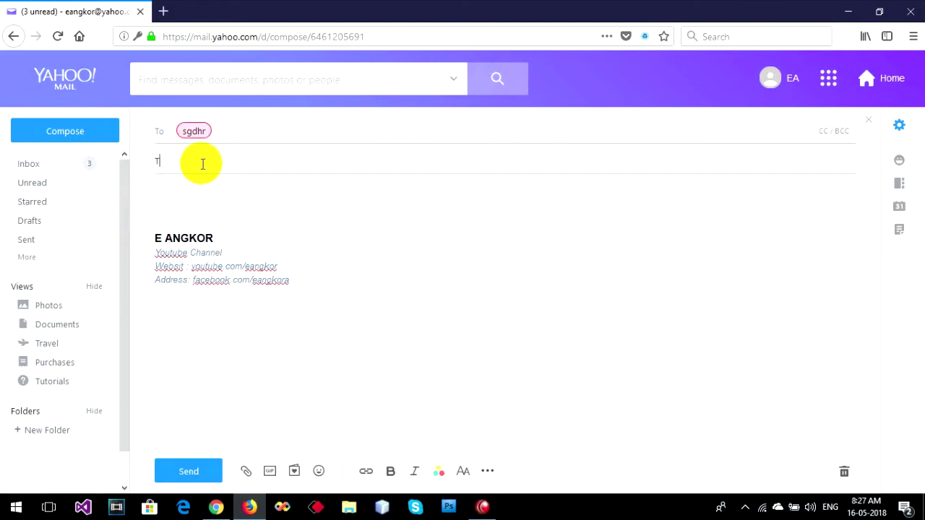
left_click(203, 195)
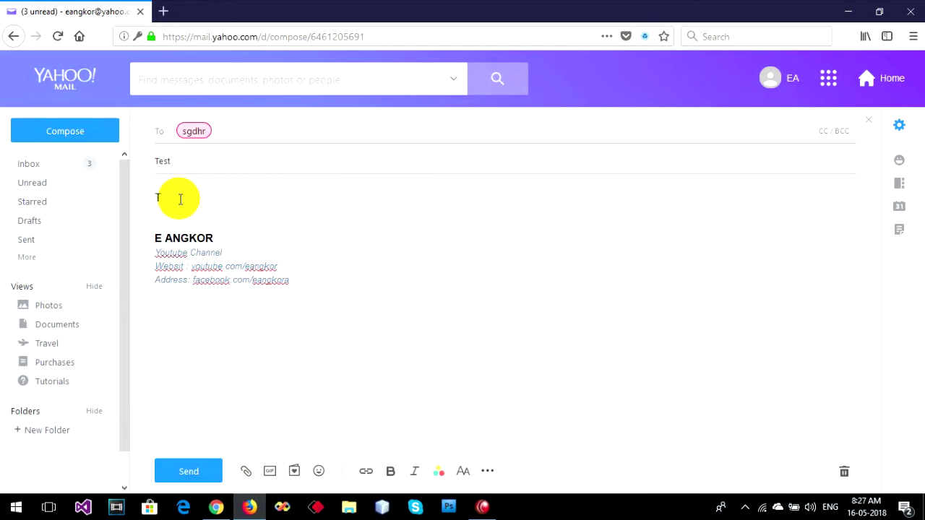
double_click(158, 197)
left_click(158, 211)
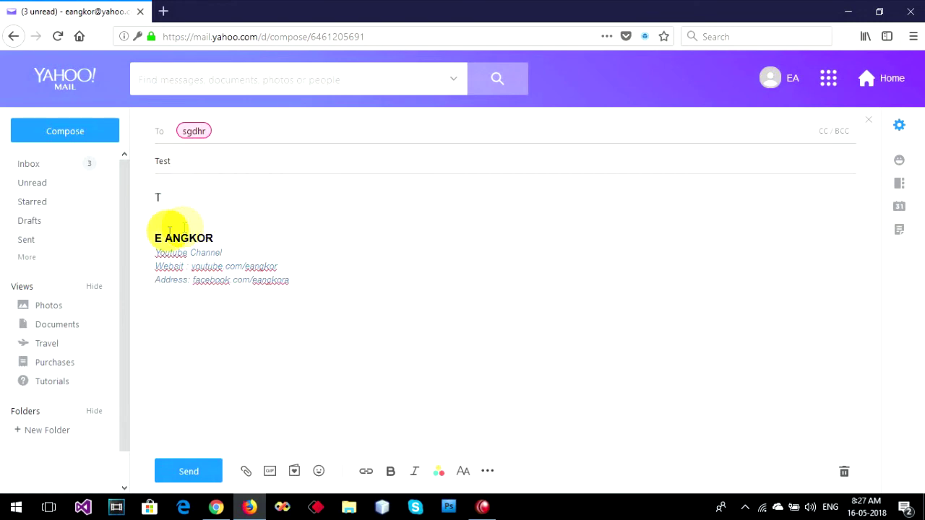
mouse_move(154, 238)
left_mouse_down()
mouse_move(231, 241)
mouse_move(312, 284)
mouse_move(165, 248)
mouse_move(190, 227)
left_mouse_up()
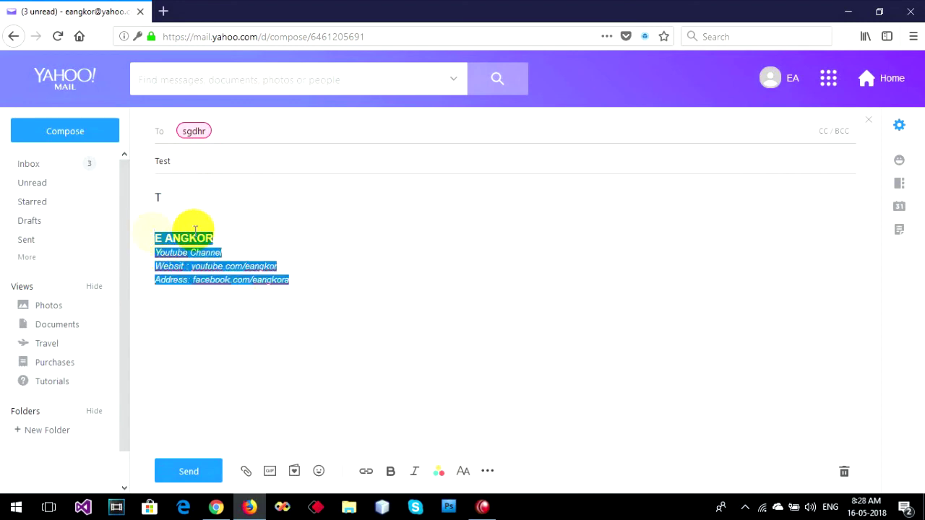
left_click(323, 214)
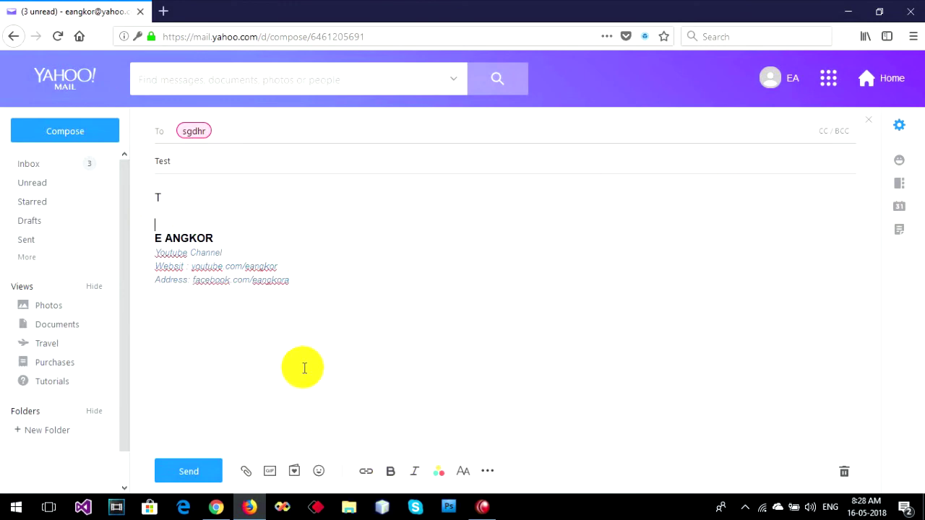